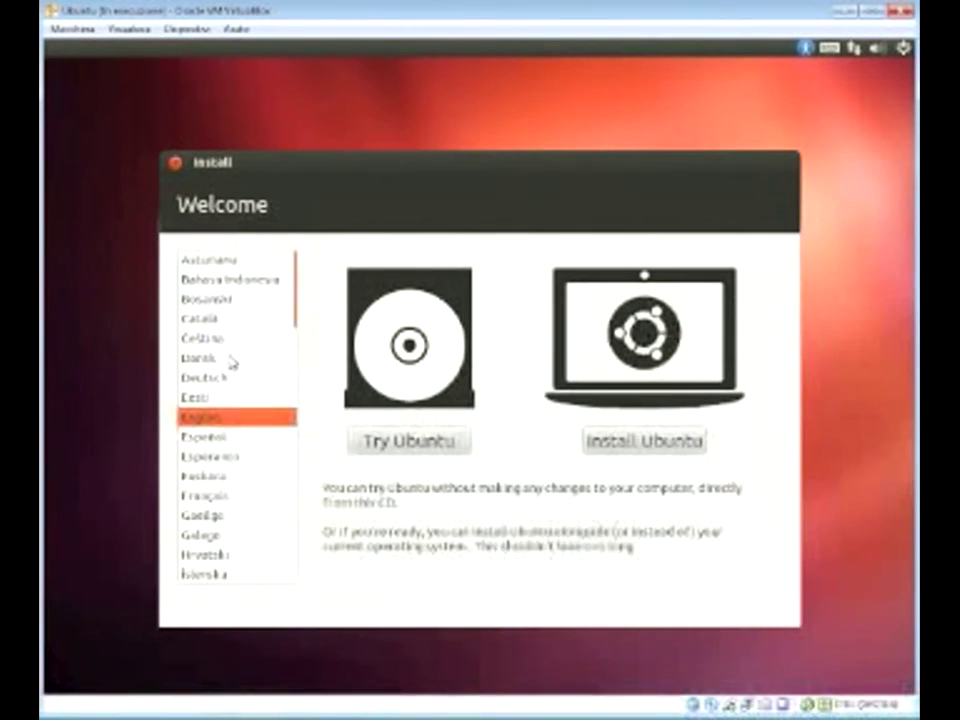
Step: Select Italiano as the installer language and start Installa Ubuntu
{"action": "scroll", "coordinate": [300, 354], "scroll_direction": "down", "scroll_amount": 2}
{"action": "scroll", "coordinate": [302, 356], "scroll_direction": "down", "scroll_amount": 4}
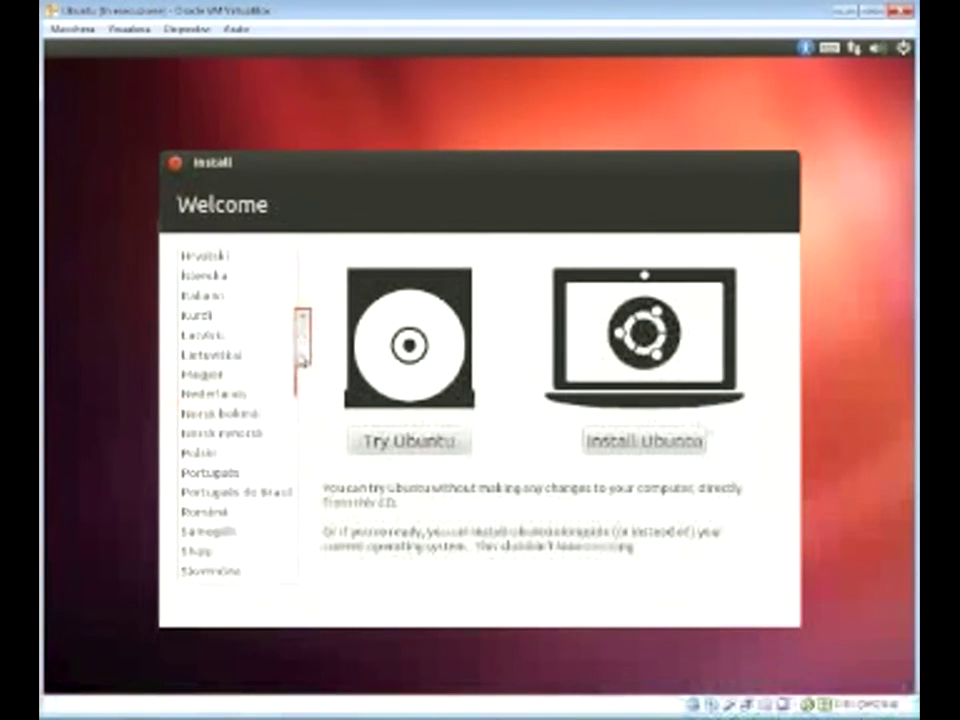
{"action": "left_click", "coordinate": [199, 298]}
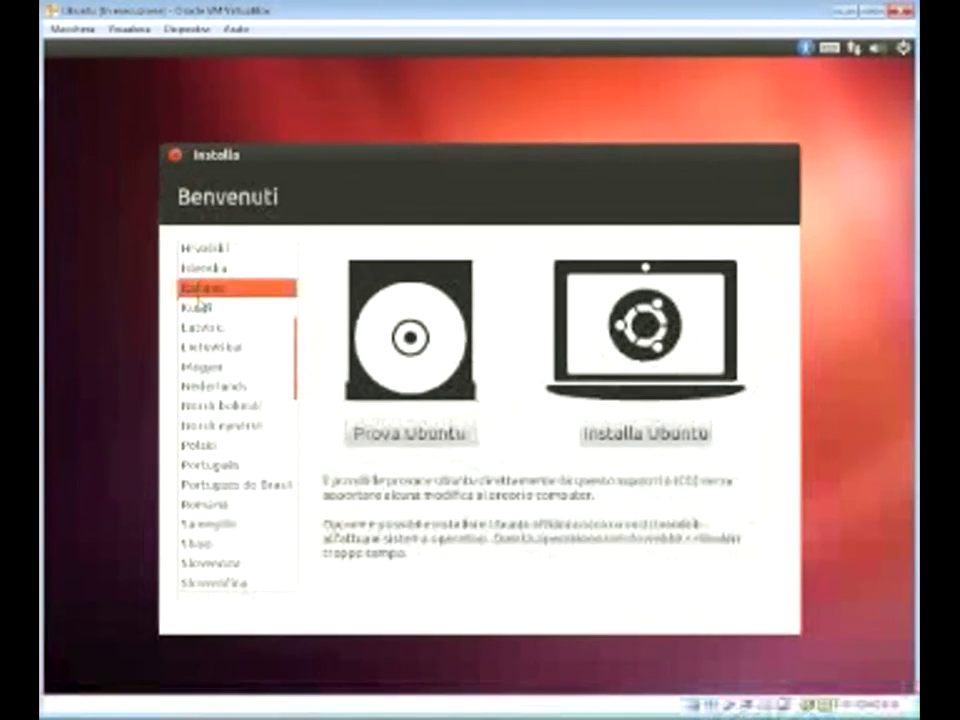
{"action": "left_click", "coordinate": [607, 448]}
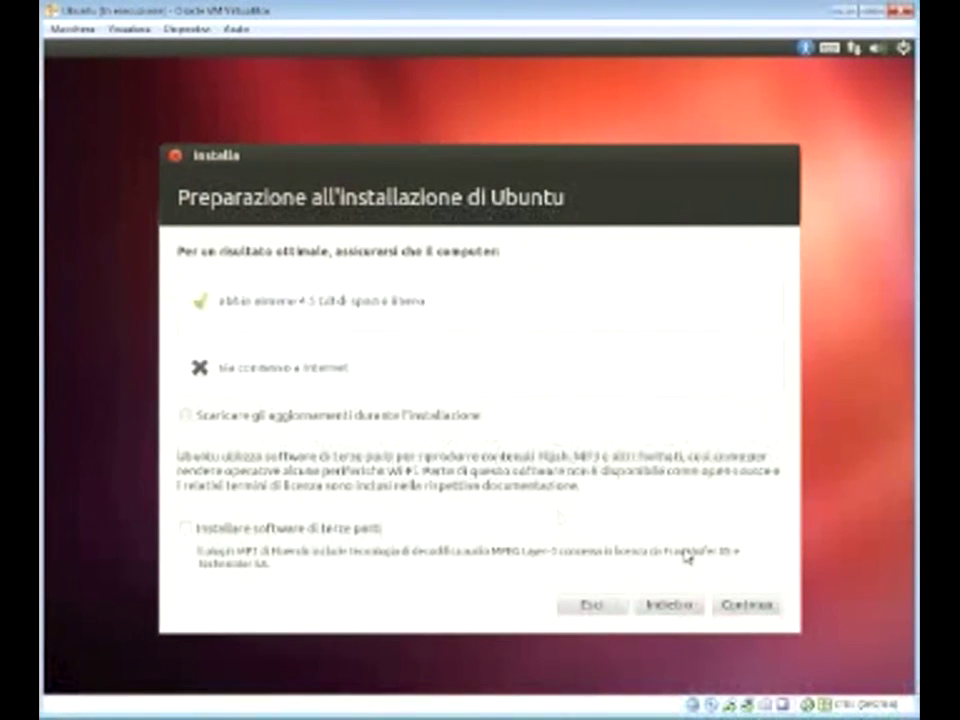
Step: Pass the preparation checks and install with 'Cancella il disco e installa Ubuntu' on the 8.6 GB disk
{"action": "left_click", "coordinate": [745, 603]}
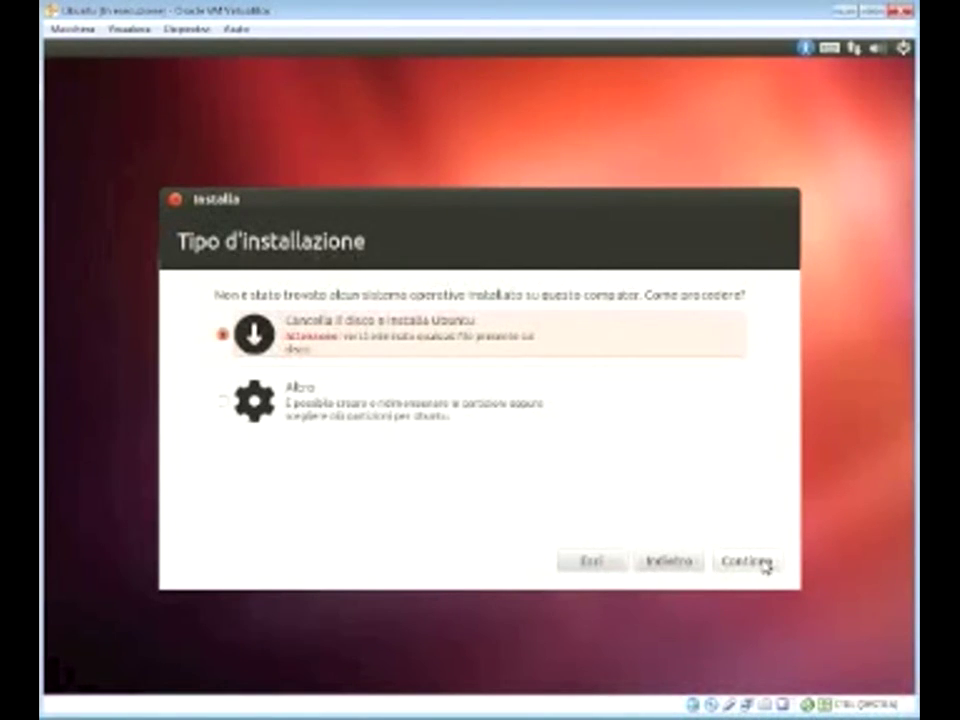
{"action": "left_click", "coordinate": [762, 563]}
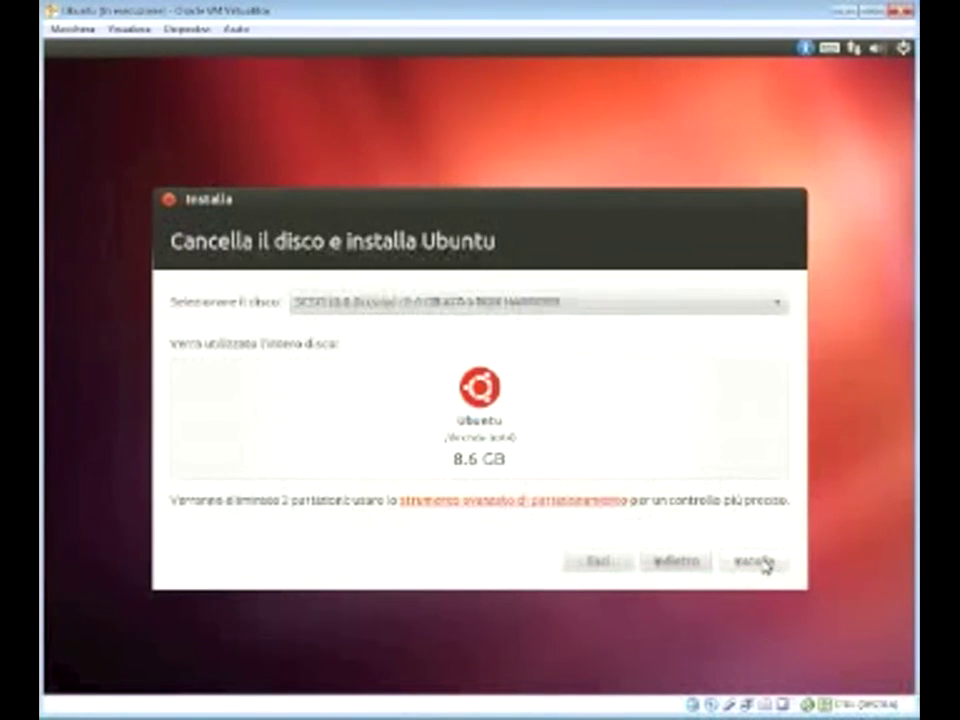
{"action": "left_click", "coordinate": [762, 563]}
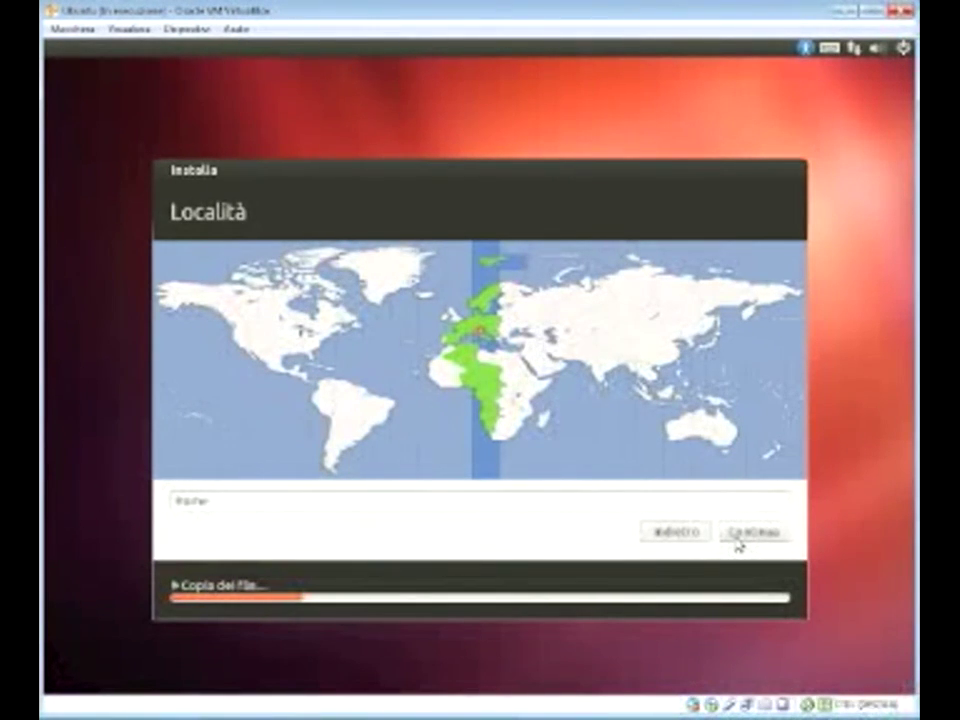
Step: Accept the default location and the Italiano keyboard layout
{"action": "left_click", "coordinate": [737, 538]}
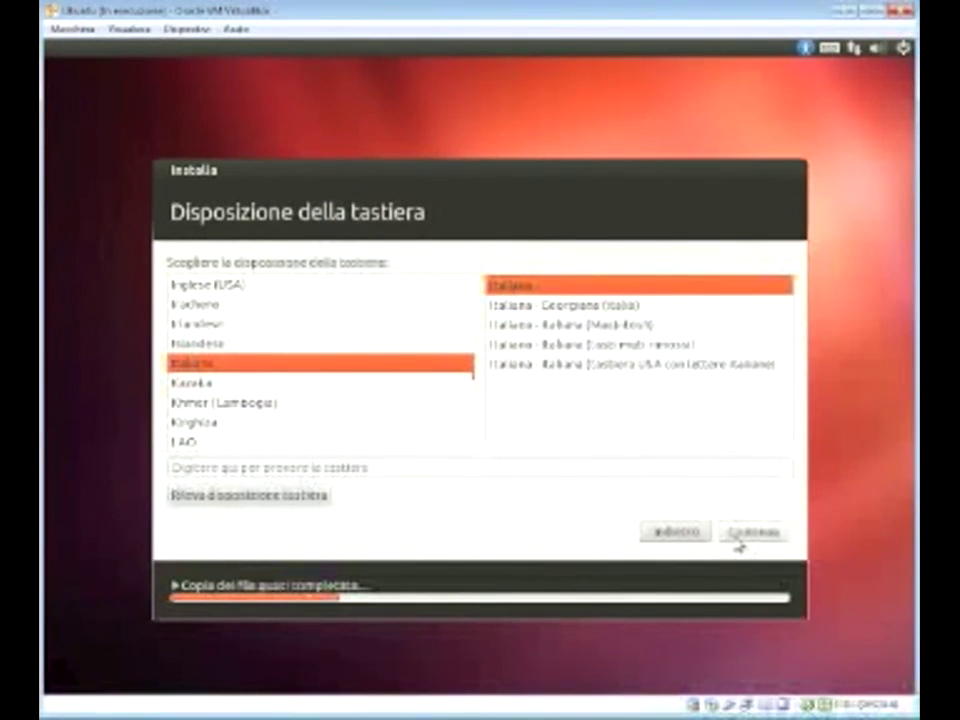
{"action": "left_click", "coordinate": [737, 538]}
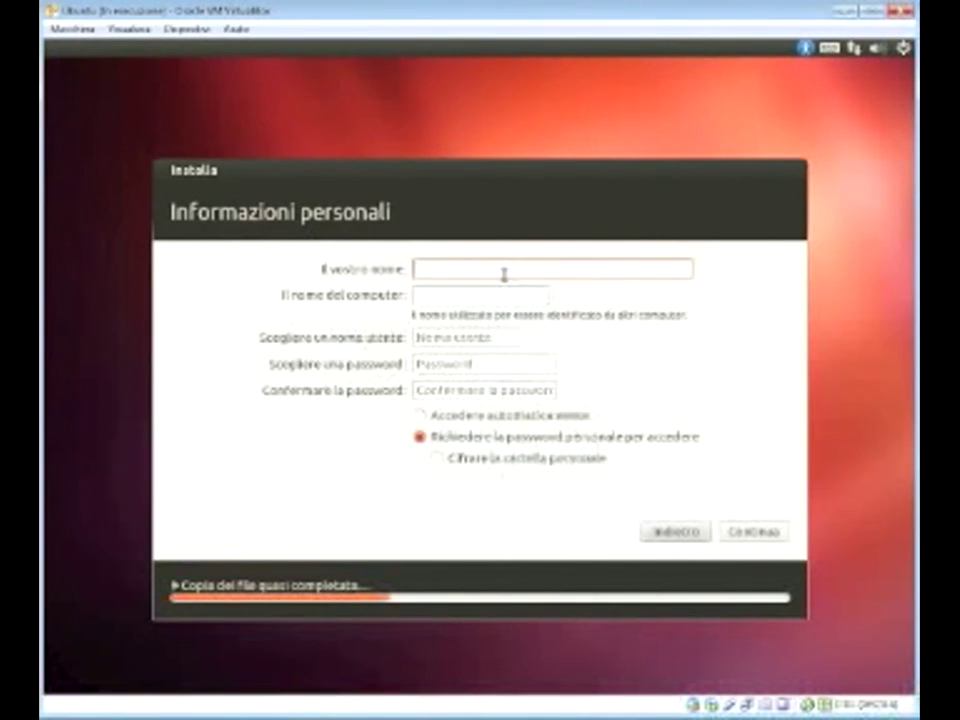
Step: Enter the user's full name and type the account password
{"action": "type", "text": "Marco"}
{"action": "type", "text": "ll"}
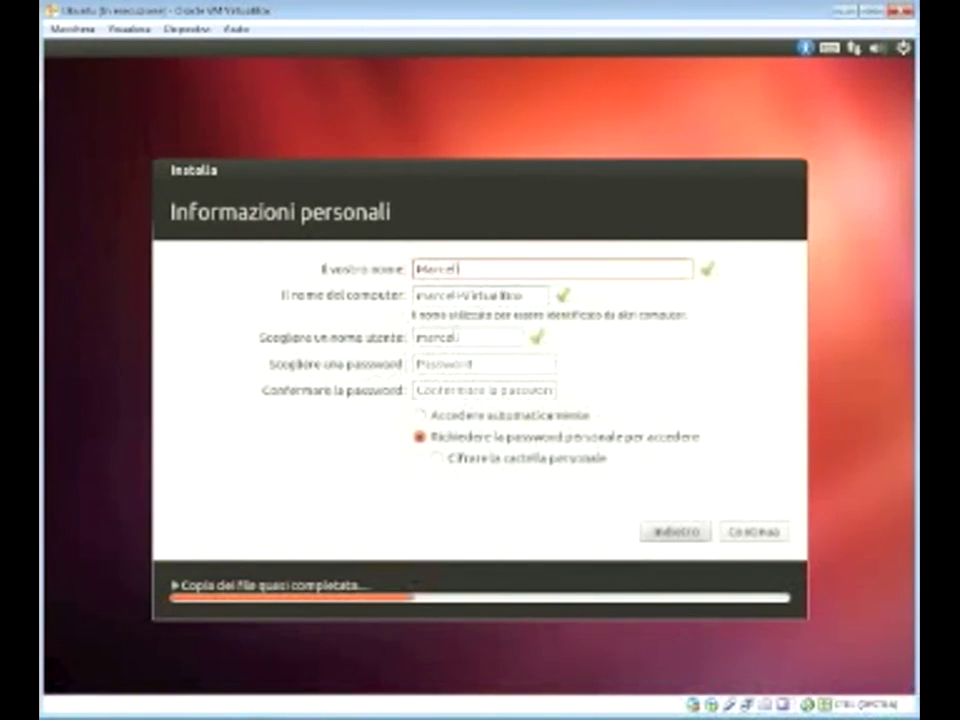
{"action": "type", "text": "o Misconi"}
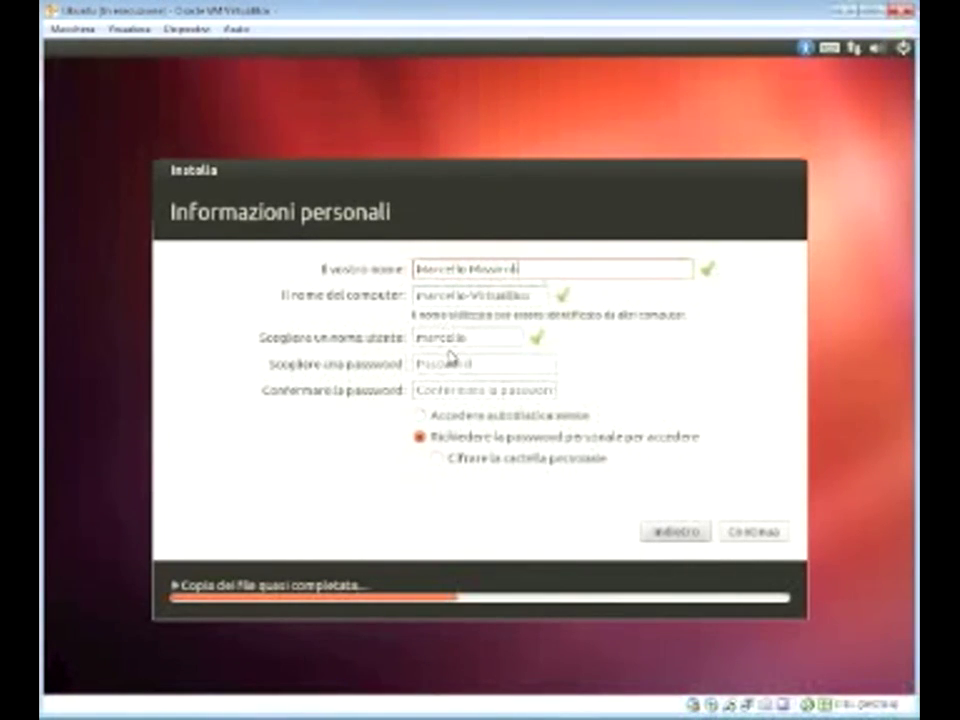
{"action": "left_click", "coordinate": [498, 365]}
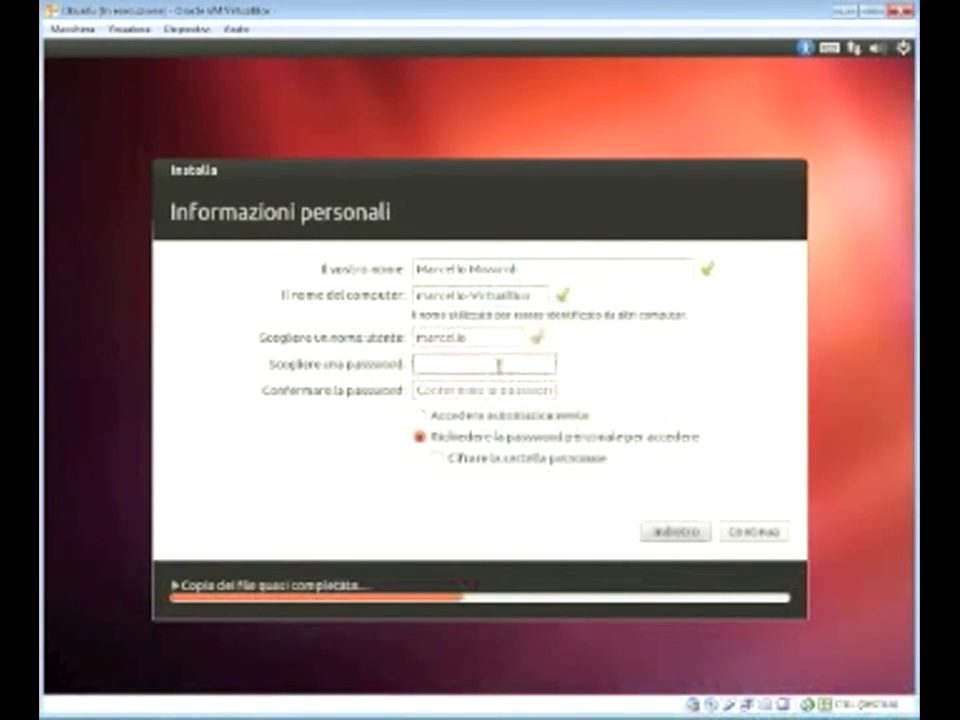
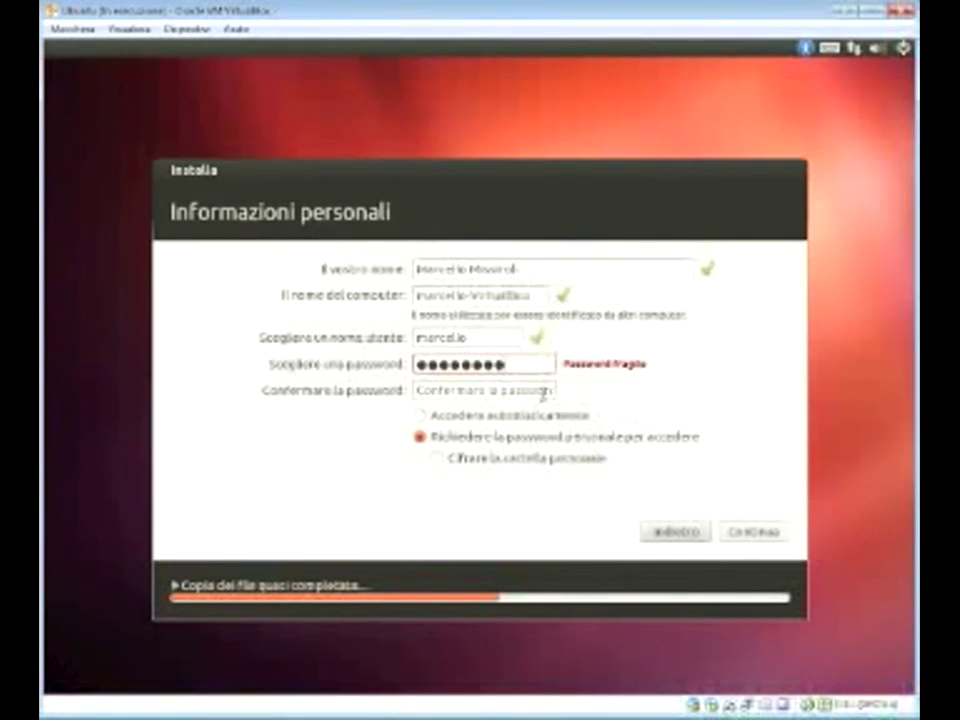
Step: Retype the password in Confermare la password, fixing the mismatch, and continue
{"action": "left_click", "coordinate": [534, 392]}
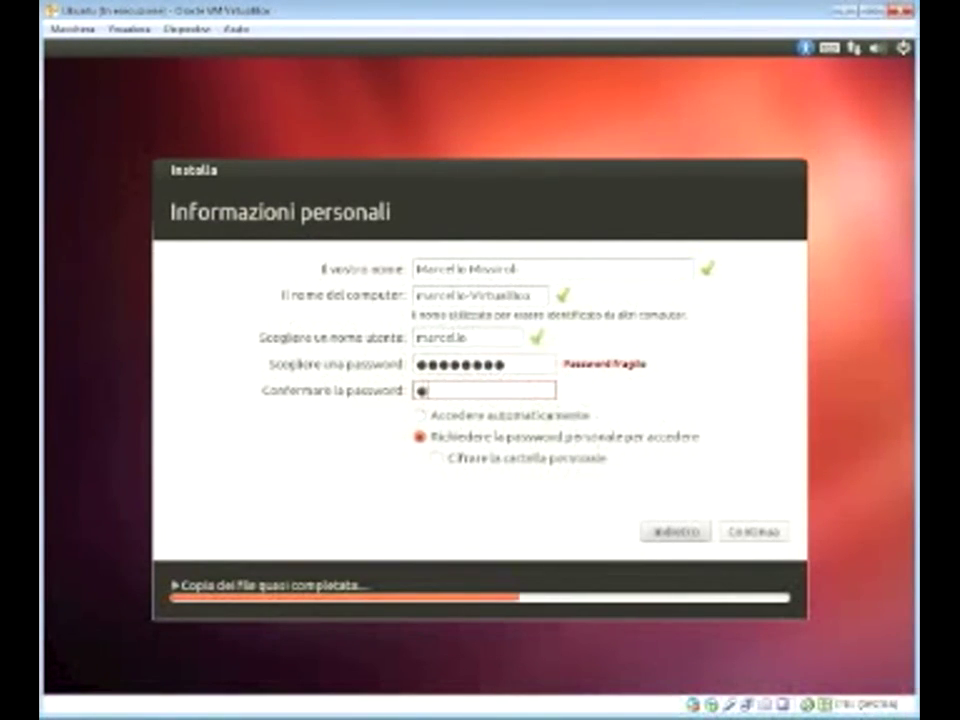
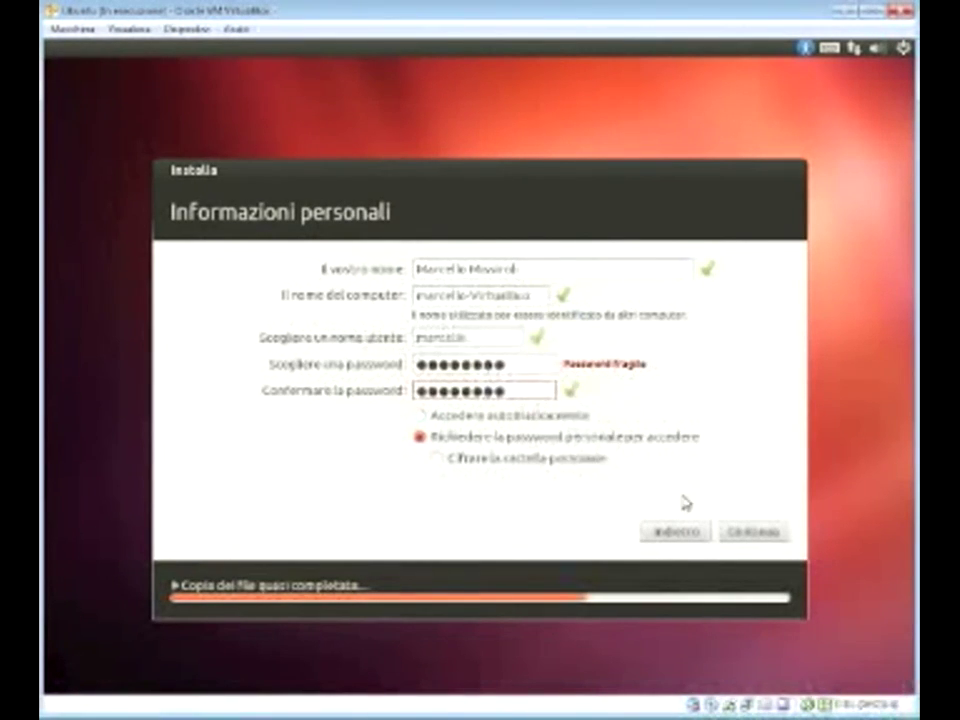
{"action": "left_click", "coordinate": [754, 533]}
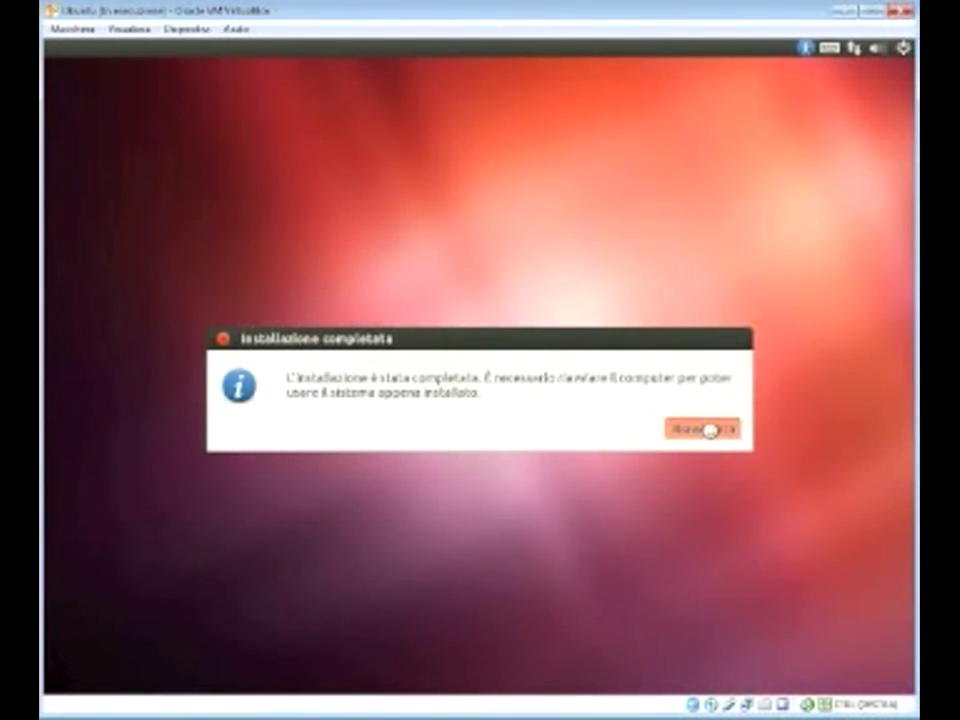
Step: Choose Riavvia ora in the 'Installazione completata' dialog
{"action": "left_click", "coordinate": [706, 429]}
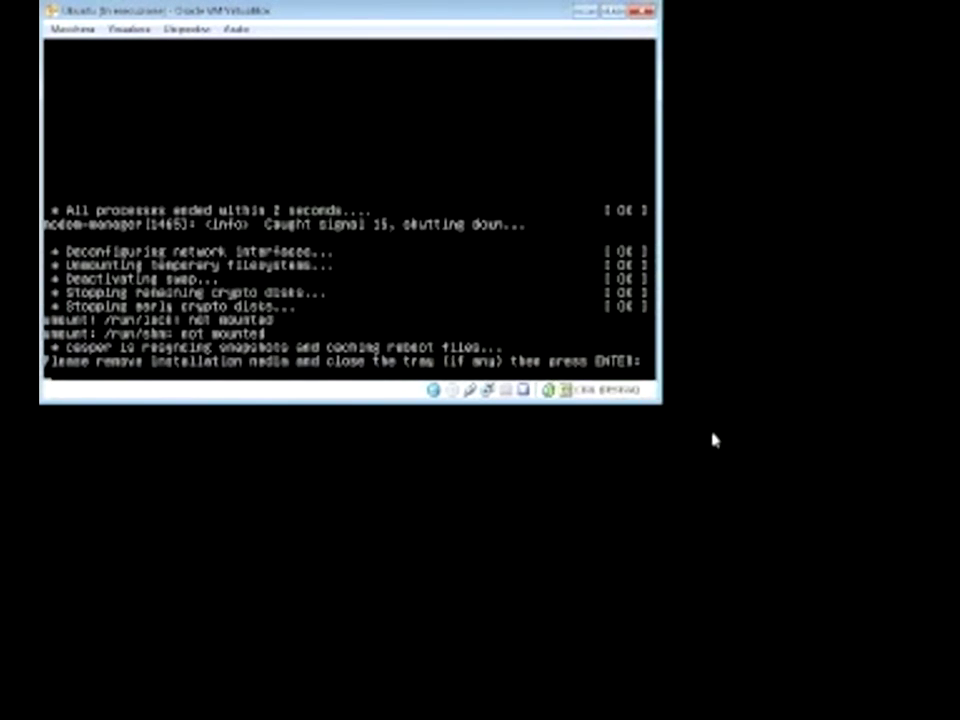
Step: Confirm the remove-installation-media prompt so the VM boots to the login screen
{"action": "key", "text": "Return"}
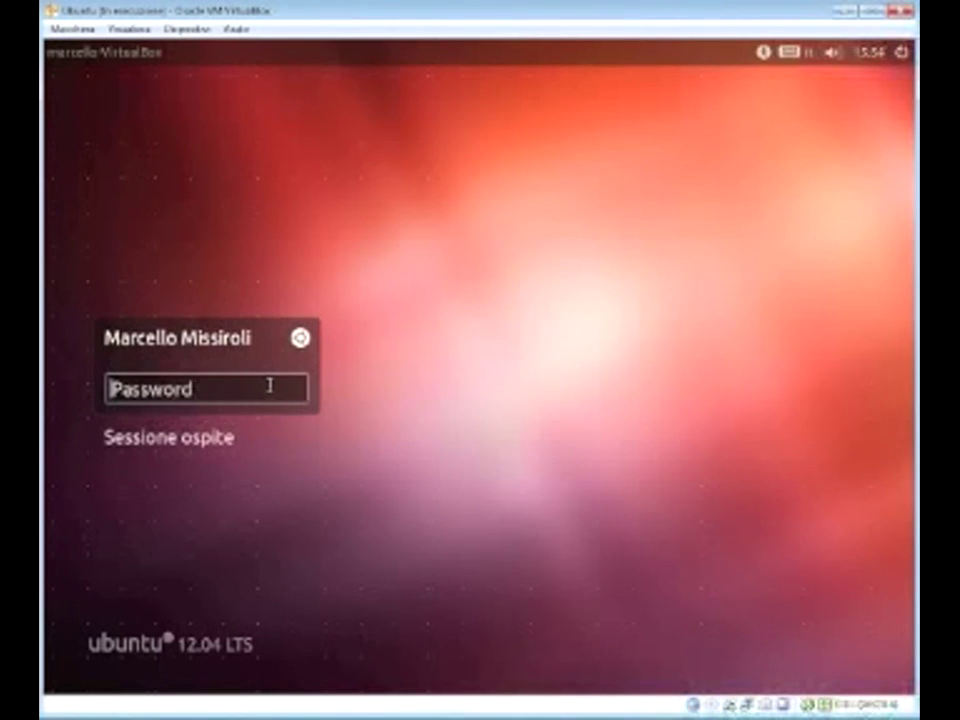
Step: Sign in at the Ubuntu login screen with the account password
{"action": "left_click", "coordinate": [269, 383]}
{"action": "type", "text": "********"}
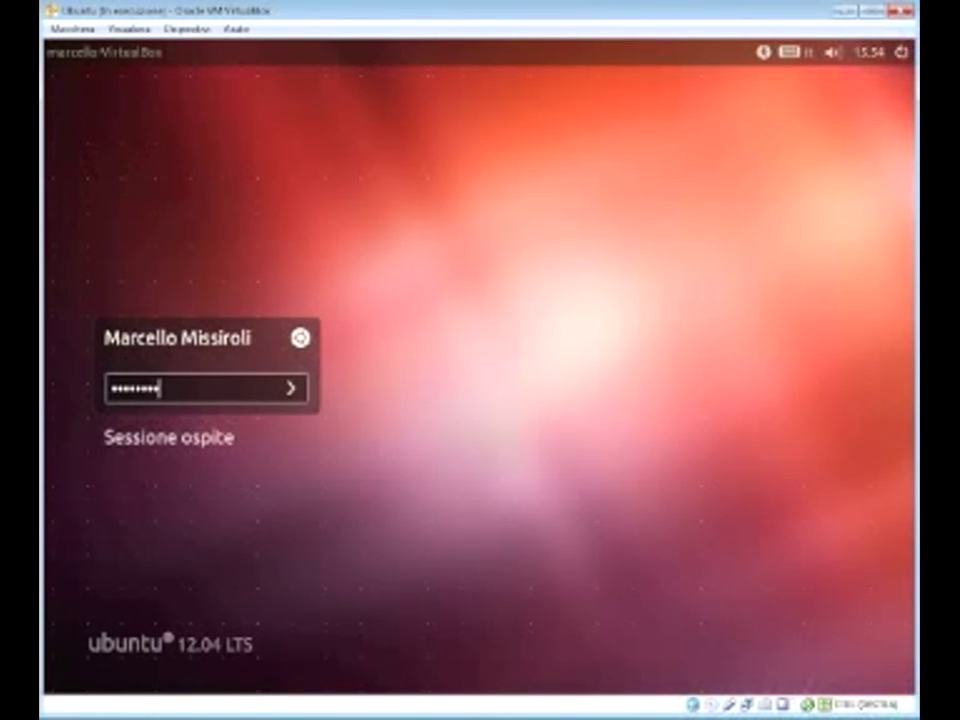
{"action": "key", "text": "Return"}
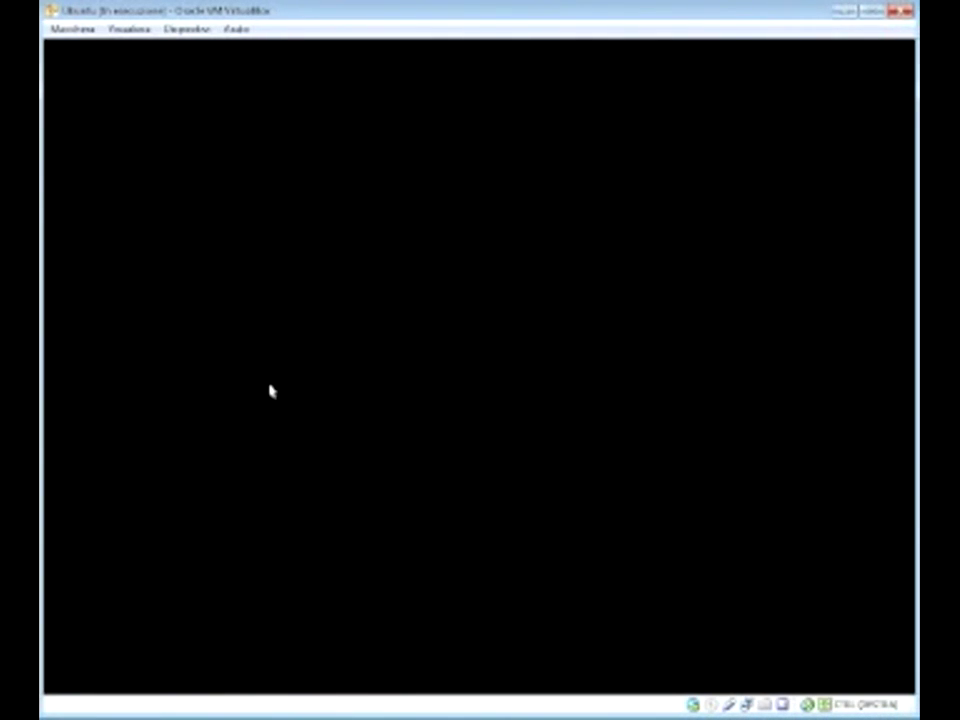